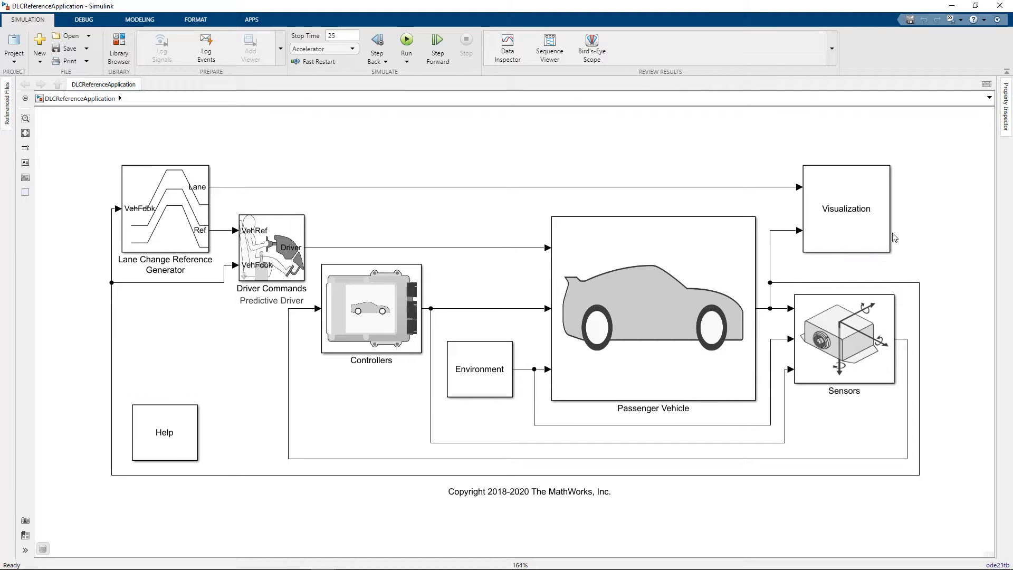
- Drill into Visualization, then the active 3D Engine variant, and select the Simulation 3D Scene Configuration block
{"action": "left_click", "coordinate": [878, 231]}
{"action": "double_click", "coordinate": [878, 232]}
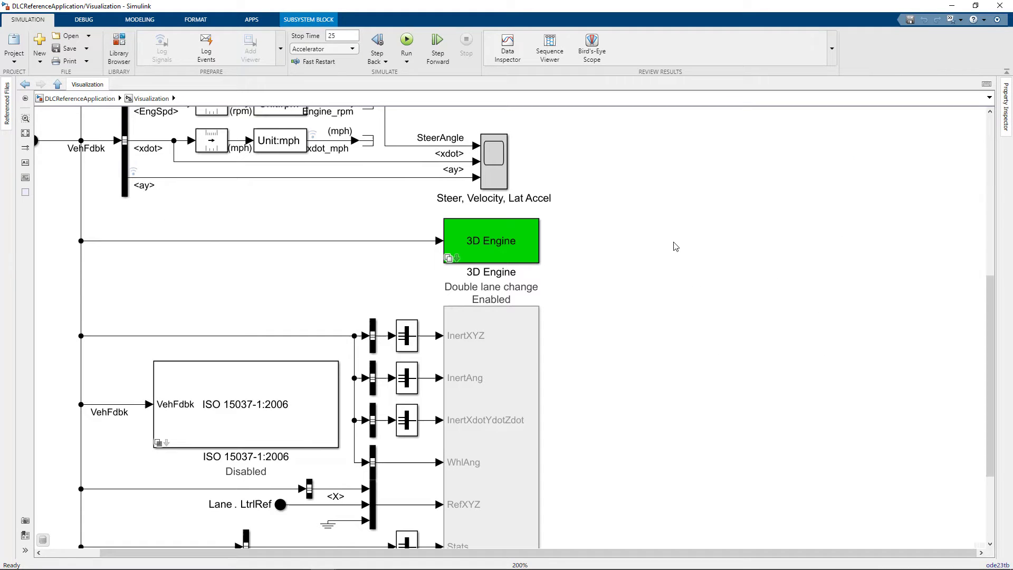
{"action": "double_click", "coordinate": [457, 261]}
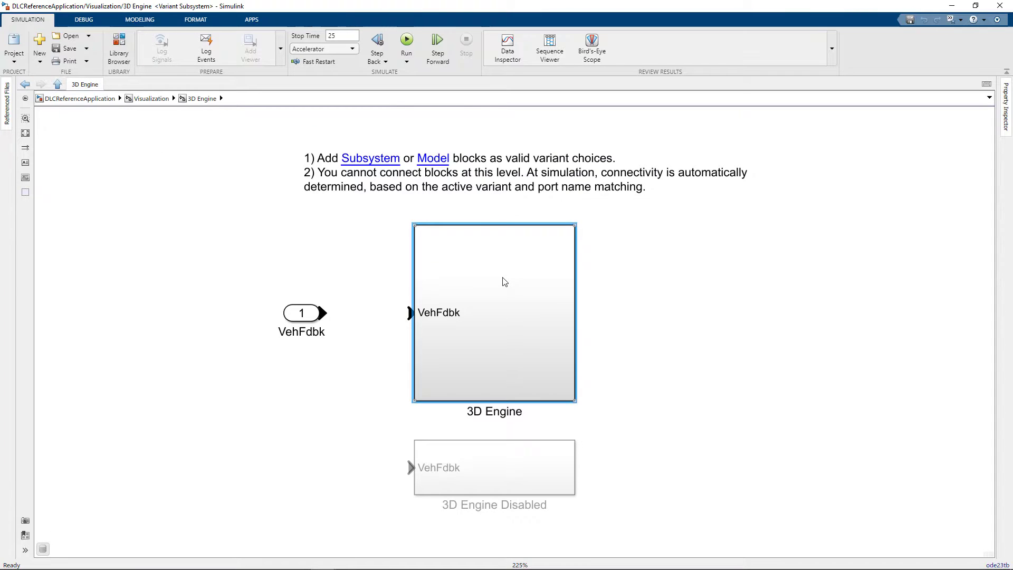
{"action": "double_click", "coordinate": [503, 282]}
{"action": "left_click", "coordinate": [713, 253]}
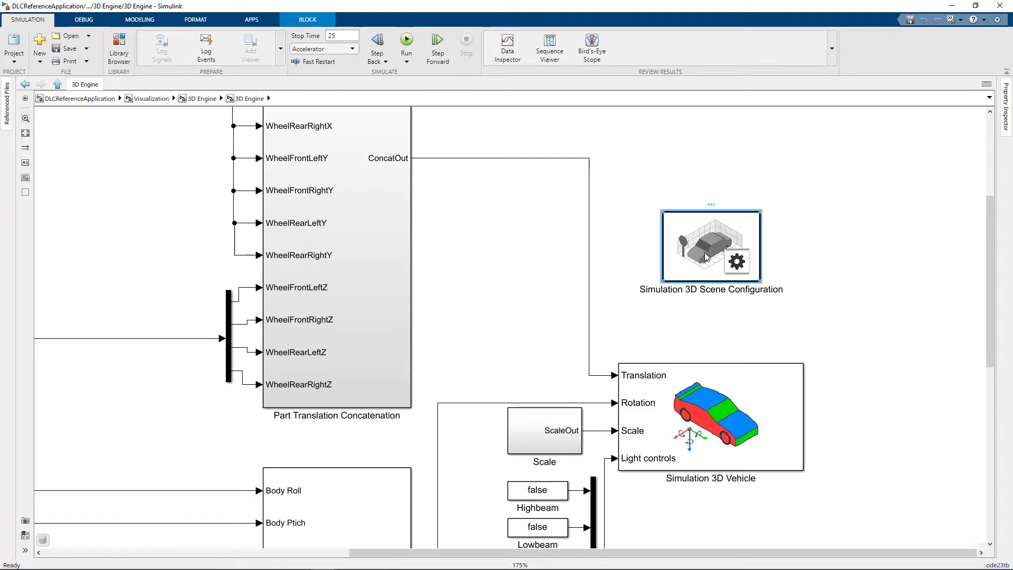
- Set the scene source to Unreal Editor with the AutoVrtlEnv project path and launch the editor
{"action": "double_click", "coordinate": [707, 257]}
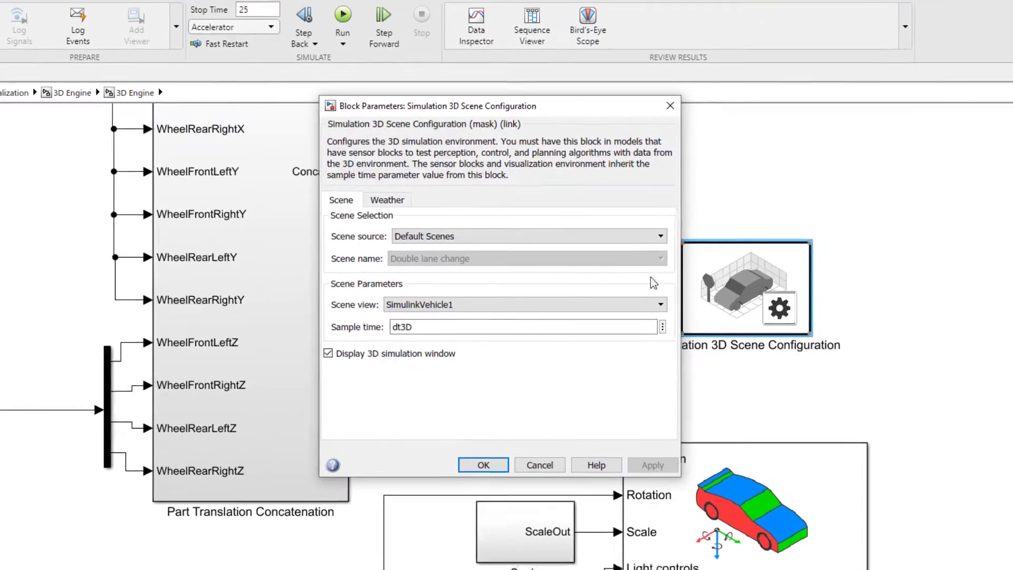
{"action": "left_click", "coordinate": [446, 242]}
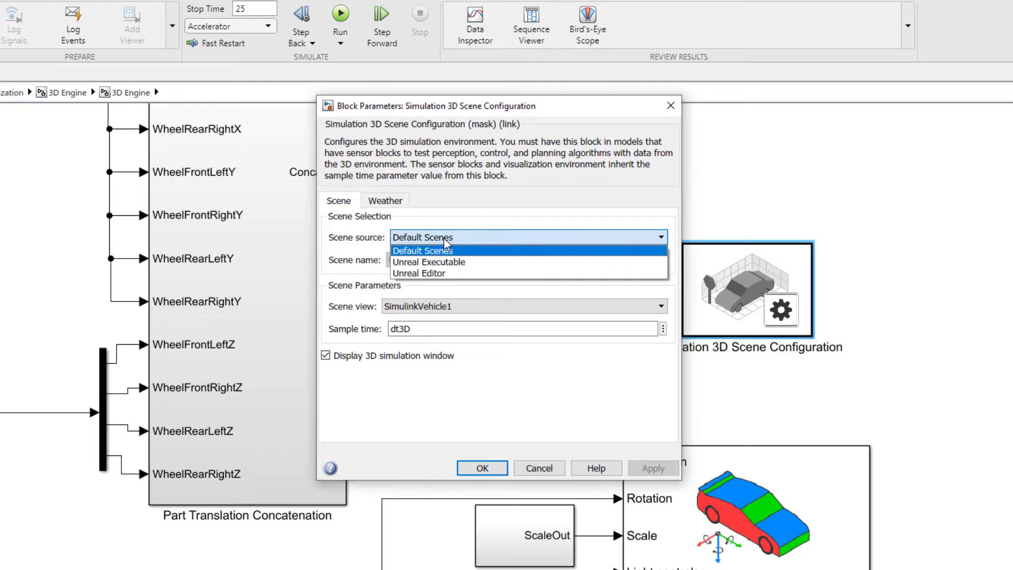
{"action": "left_click", "coordinate": [442, 273]}
{"action": "triple_click", "coordinate": [551, 261]}
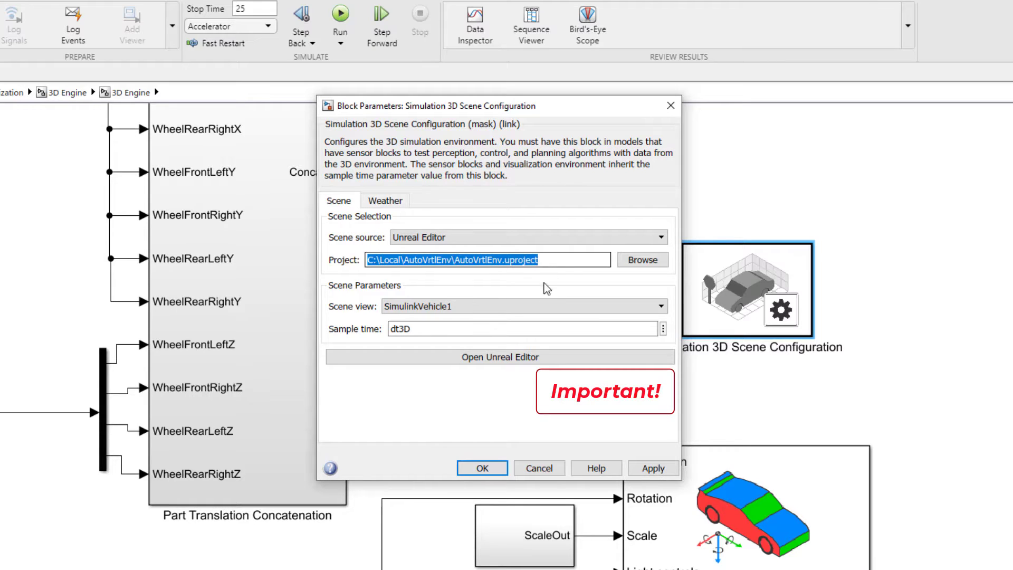
{"action": "left_click", "coordinate": [527, 358]}
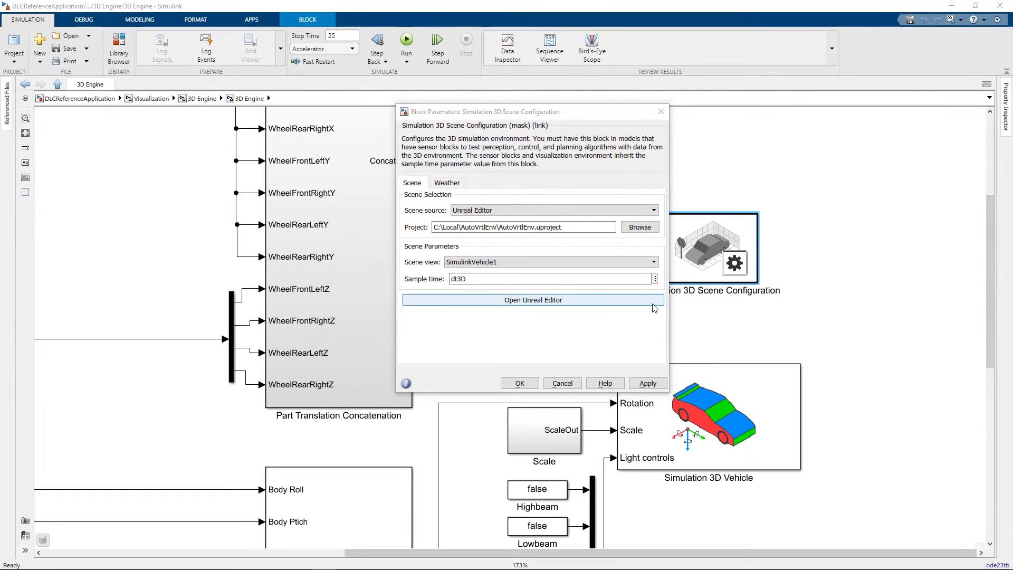
{"action": "left_click", "coordinate": [653, 304]}
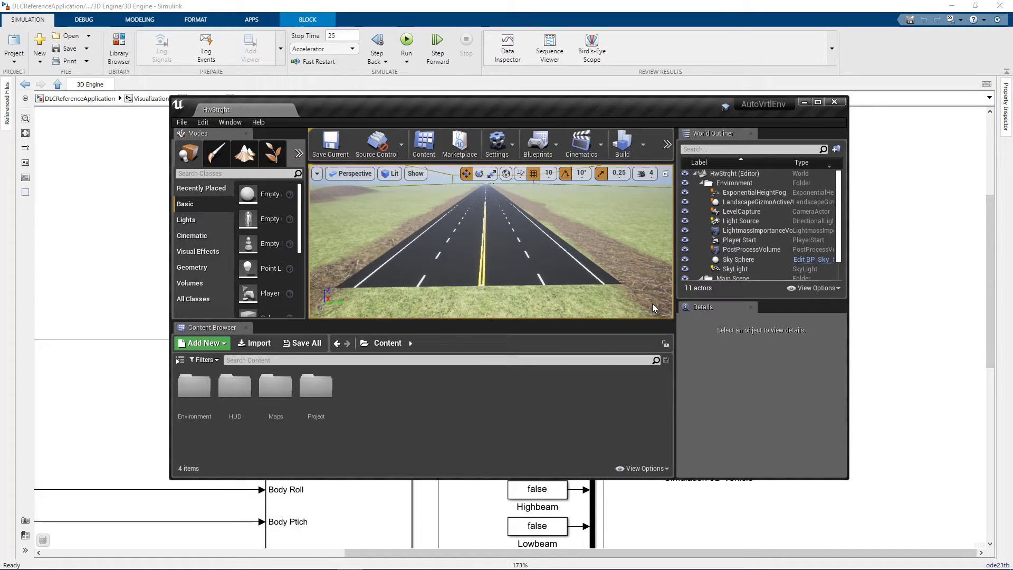
- Maximize Unreal Editor, filter the Content Browser to Static Mesh, and focus the Player Start
{"action": "left_click", "coordinate": [817, 102]}
{"action": "left_click", "coordinate": [33, 364]}
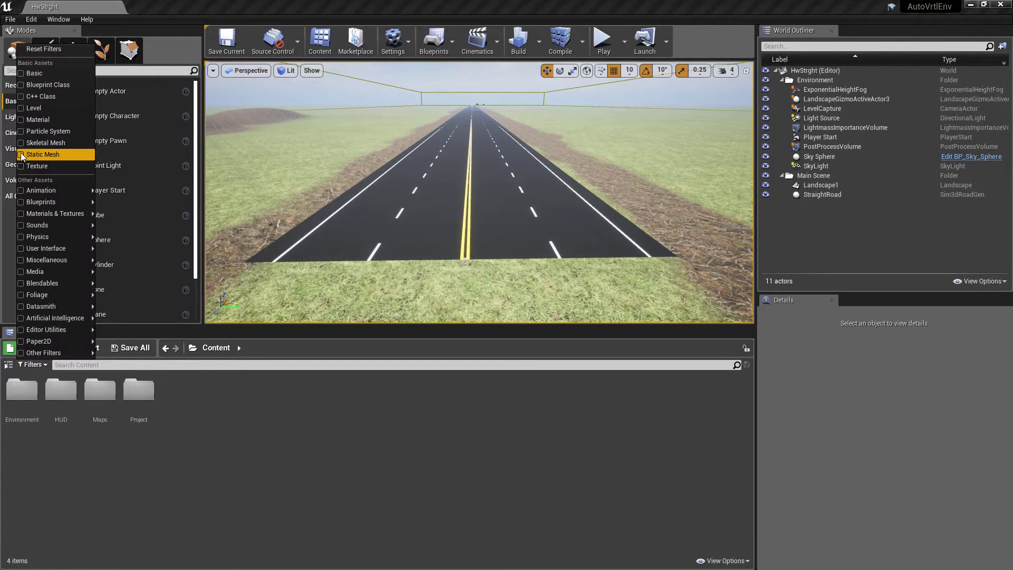
{"action": "left_click", "coordinate": [42, 155]}
{"action": "double_click", "coordinate": [820, 137]}
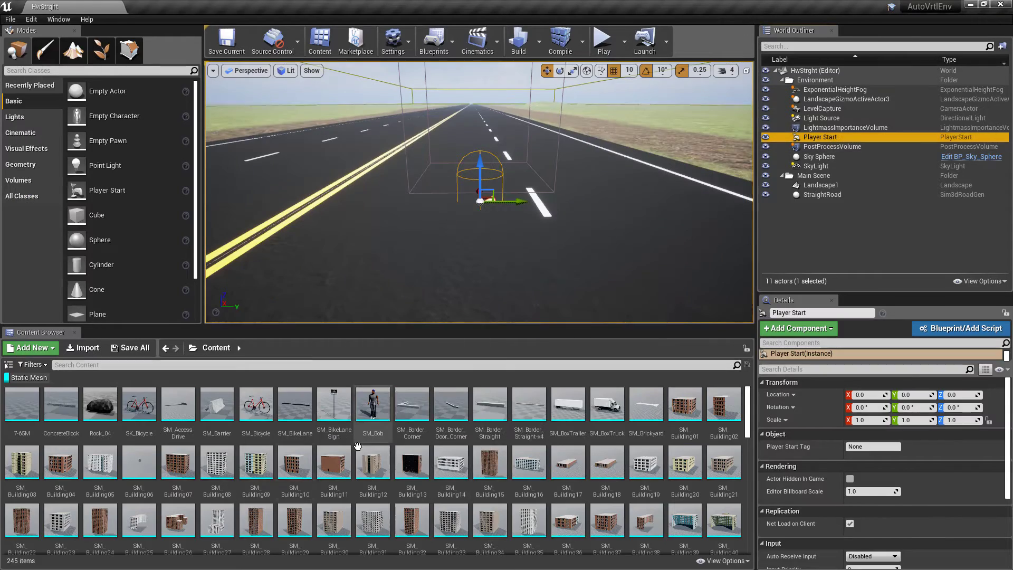
- Drop traffic barrels and cones onto the highway road, then run the Simulink simulation
{"action": "scroll", "coordinate": [535, 476], "scroll_direction": "down", "scroll_amount": 10}
{"action": "scroll", "coordinate": [535, 476], "scroll_direction": "down", "scroll_amount": 3}
{"action": "left_click_drag", "start_coordinate": [568, 495], "coordinate": [453, 180]}
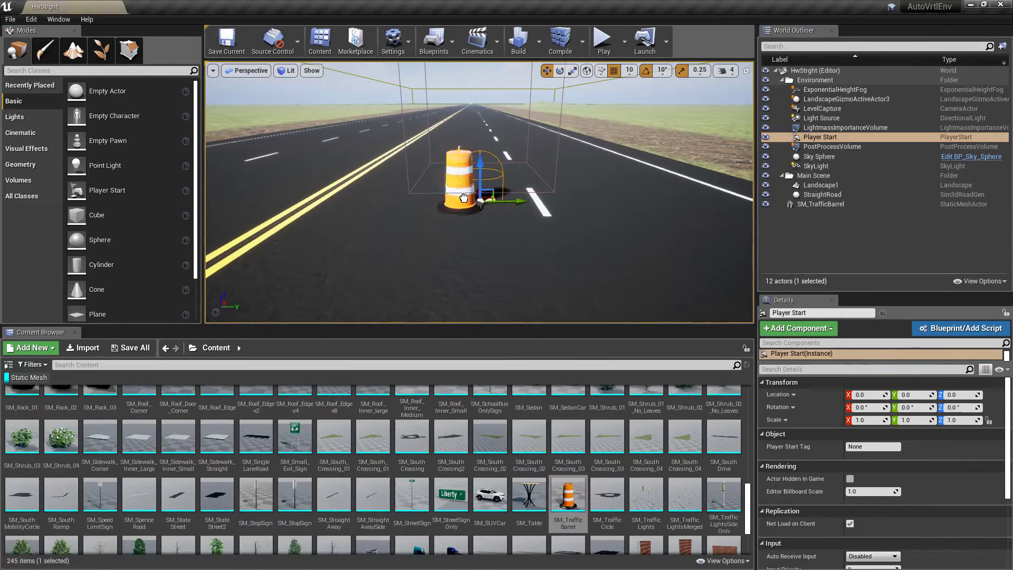
{"action": "left_click_drag", "start_coordinate": [568, 494], "coordinate": [477, 133]}
{"action": "scroll", "coordinate": [502, 482], "scroll_direction": "down", "scroll_amount": 2}
{"action": "scroll", "coordinate": [502, 481], "scroll_direction": "up", "scroll_amount": 10}
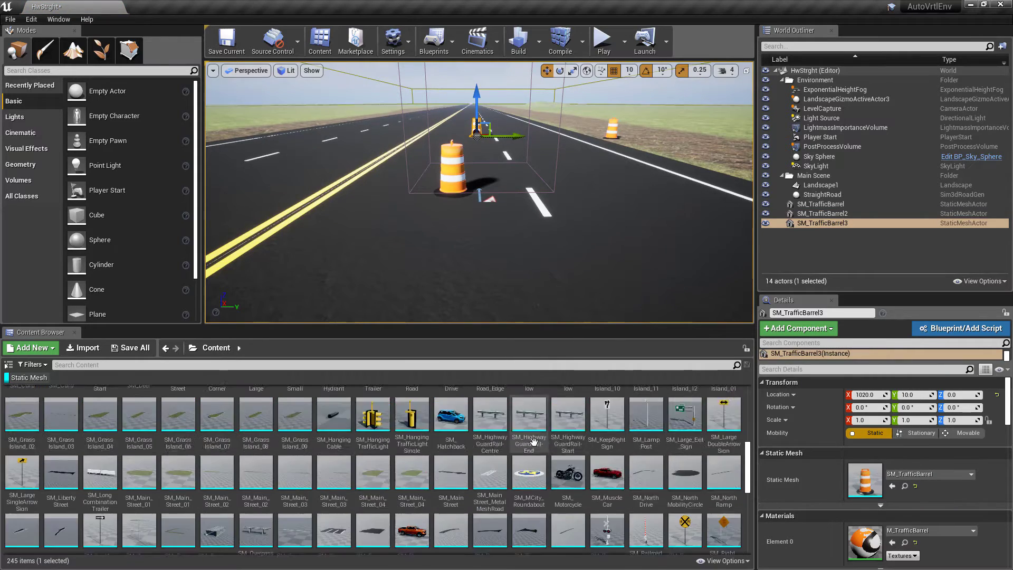
{"action": "left_click_drag", "start_coordinate": [529, 417], "coordinate": [639, 154]}
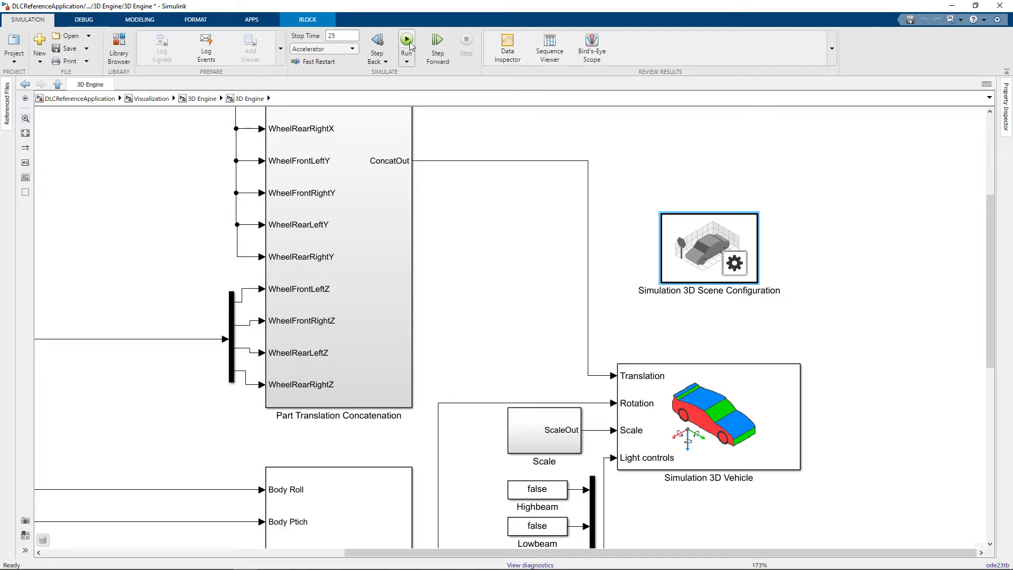
{"action": "left_click", "coordinate": [410, 45]}
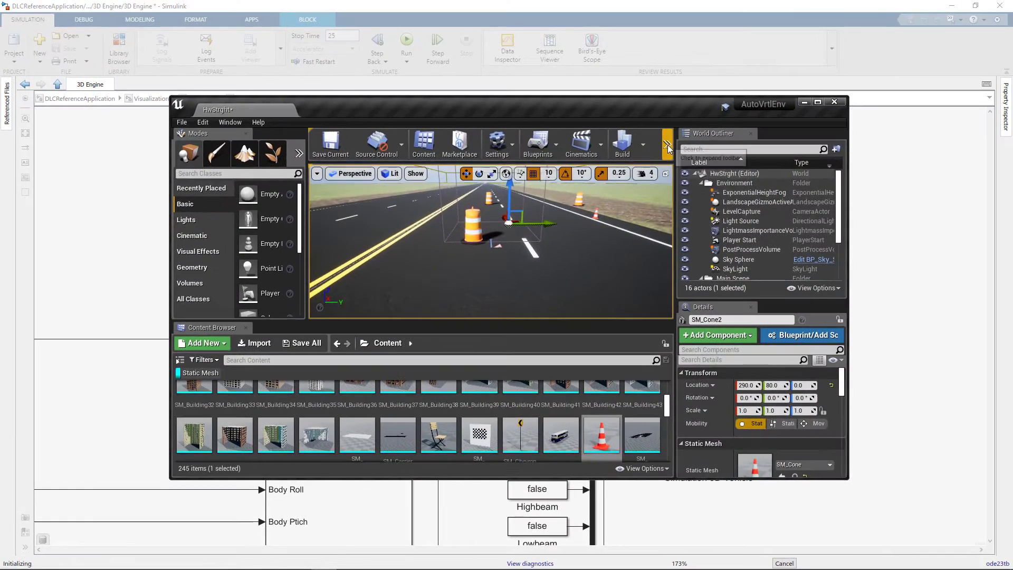
- Play the barrels-and-cones level from the toolbar's extra play options to connect with Simulink
{"action": "left_click", "coordinate": [668, 148]}
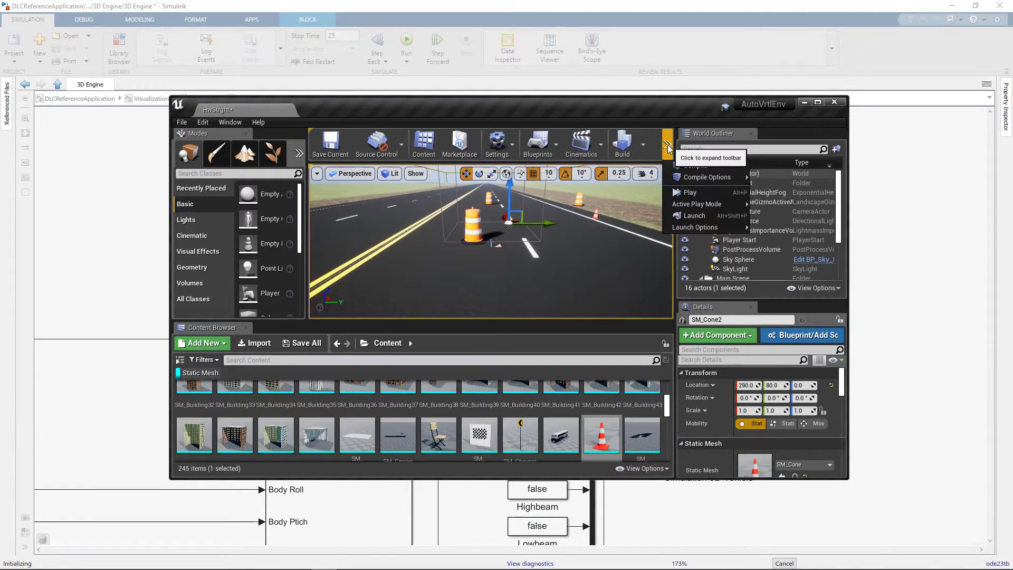
{"action": "left_click", "coordinate": [684, 193]}
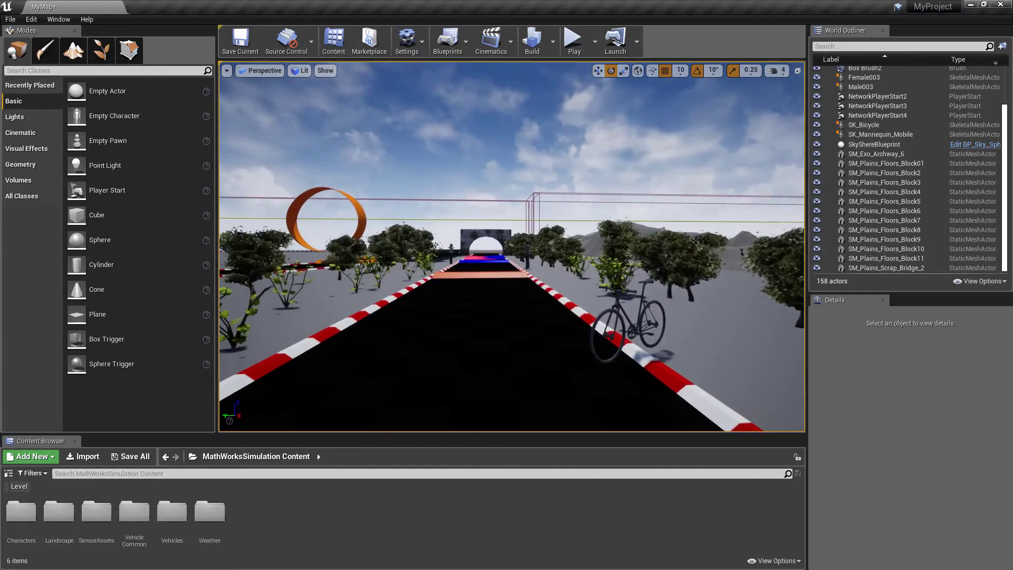
- Save MyMap, open its Level Blueprint, reparent it to Sim3dLevelScriptActor, and save
{"action": "key", "text": "ctrl+s"}
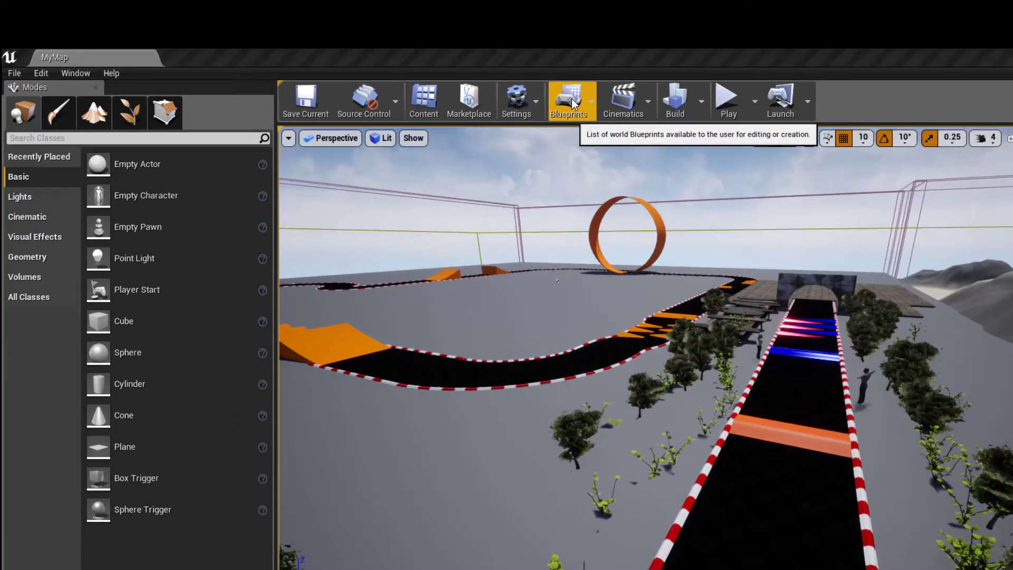
{"action": "left_click", "coordinate": [450, 40]}
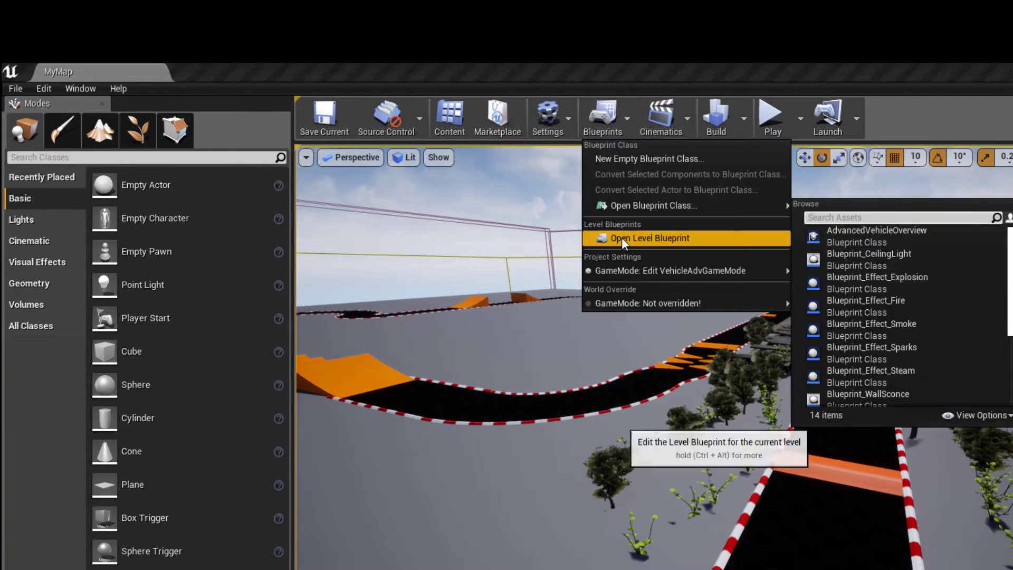
{"action": "left_click", "coordinate": [621, 238]}
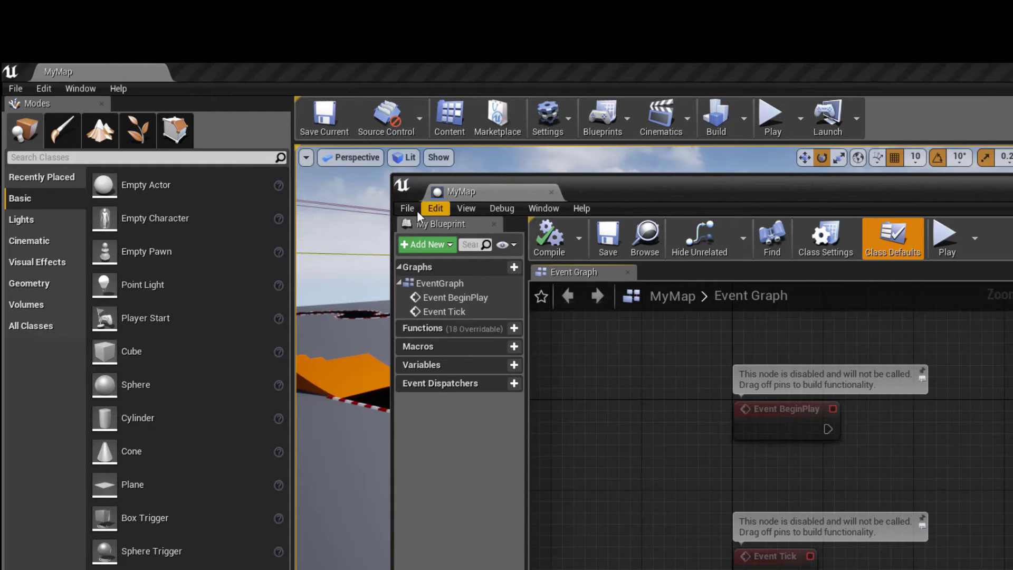
{"action": "left_click", "coordinate": [402, 209]}
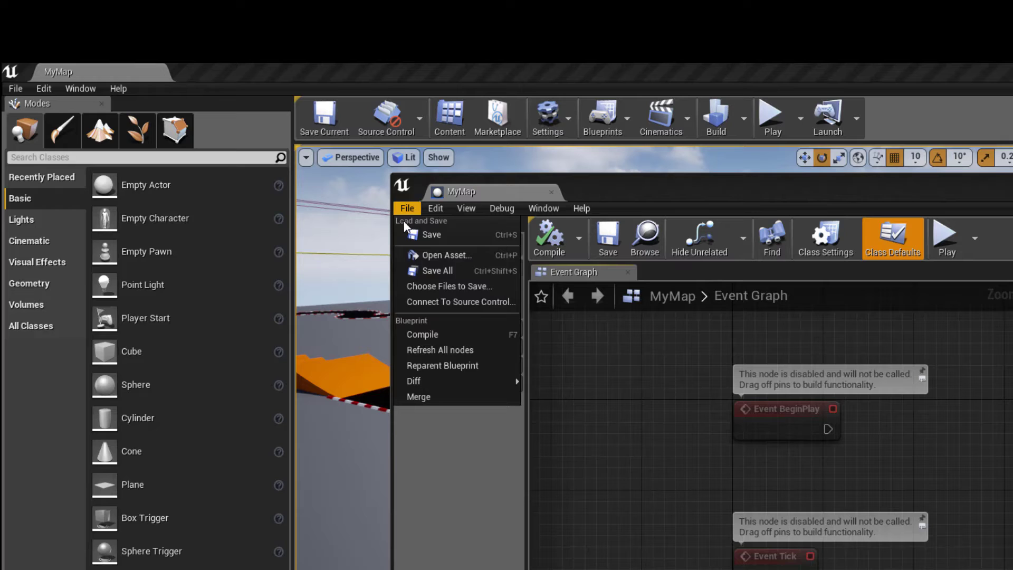
{"action": "left_click", "coordinate": [443, 368]}
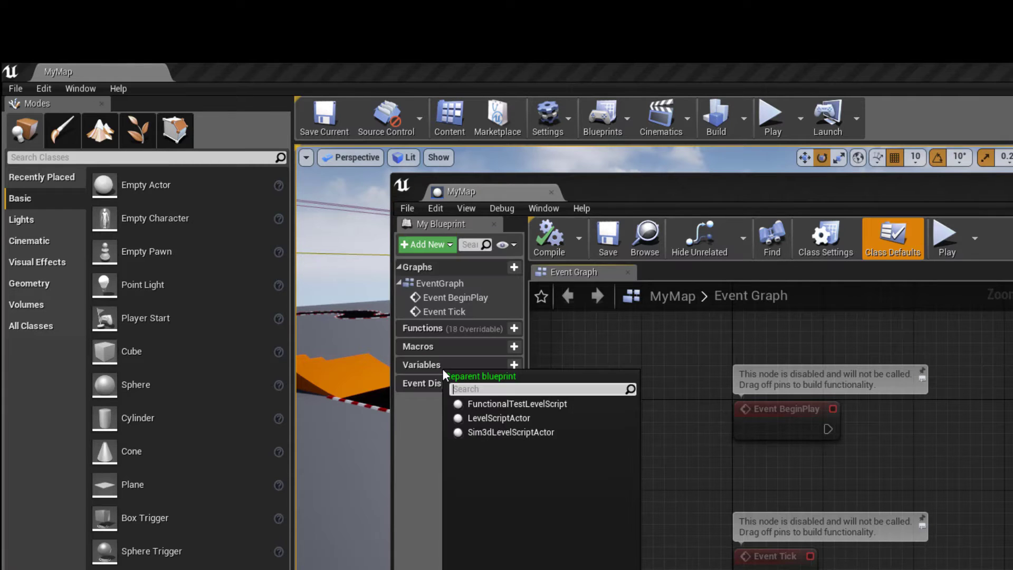
{"action": "left_click", "coordinate": [473, 431]}
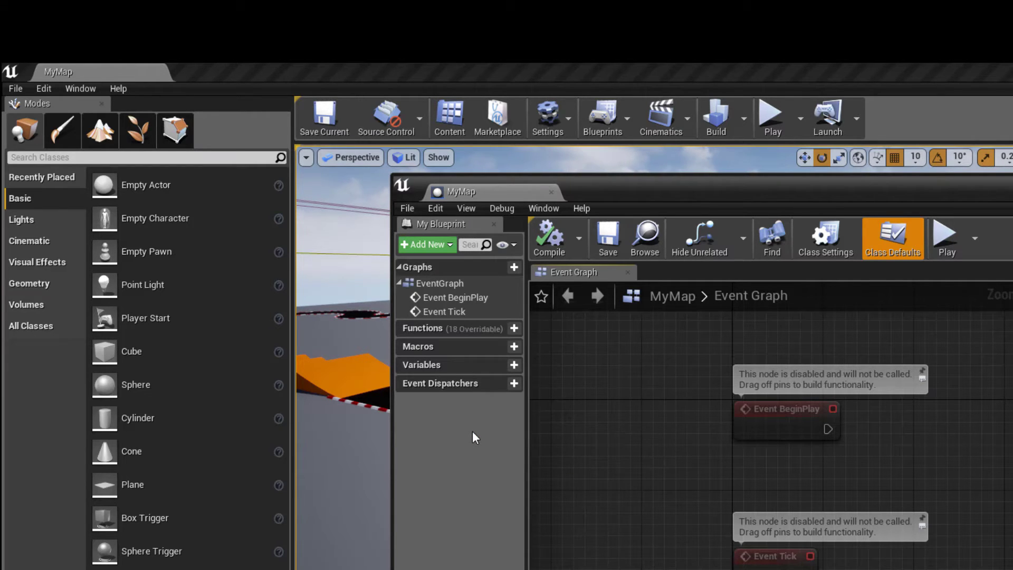
{"action": "left_click", "coordinate": [611, 231]}
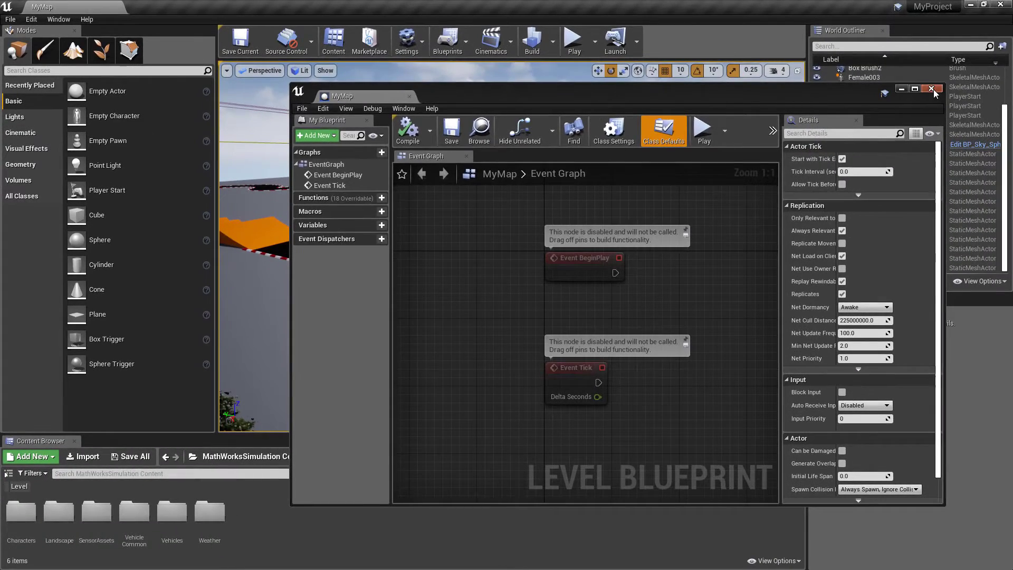
- Close the Level Blueprint window
{"action": "left_click", "coordinate": [931, 89]}
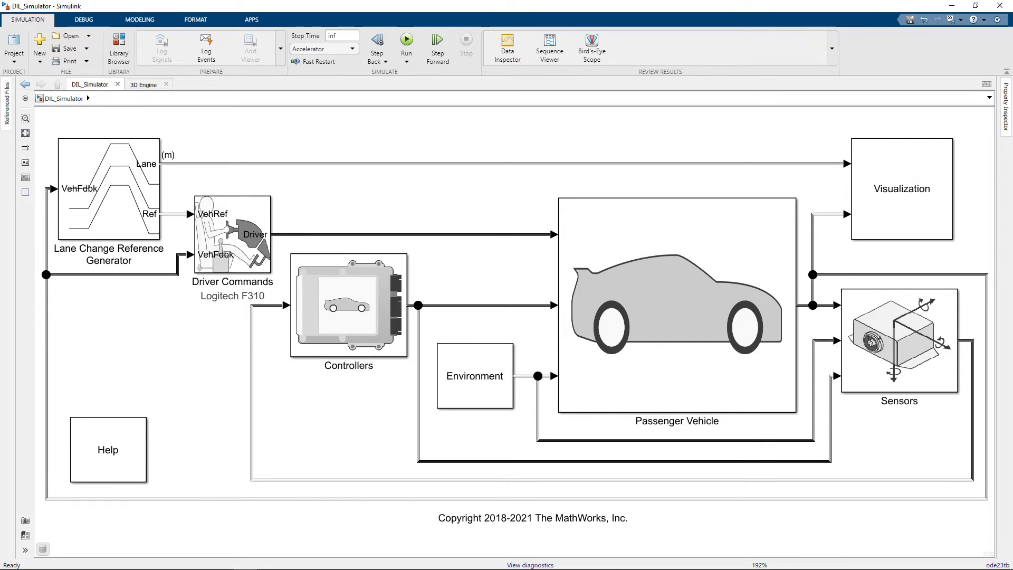
- Open Driver Commands, then the Logitech F310 subsystem, and inspect its Joystick Input parameters
{"action": "left_click", "coordinate": [232, 235]}
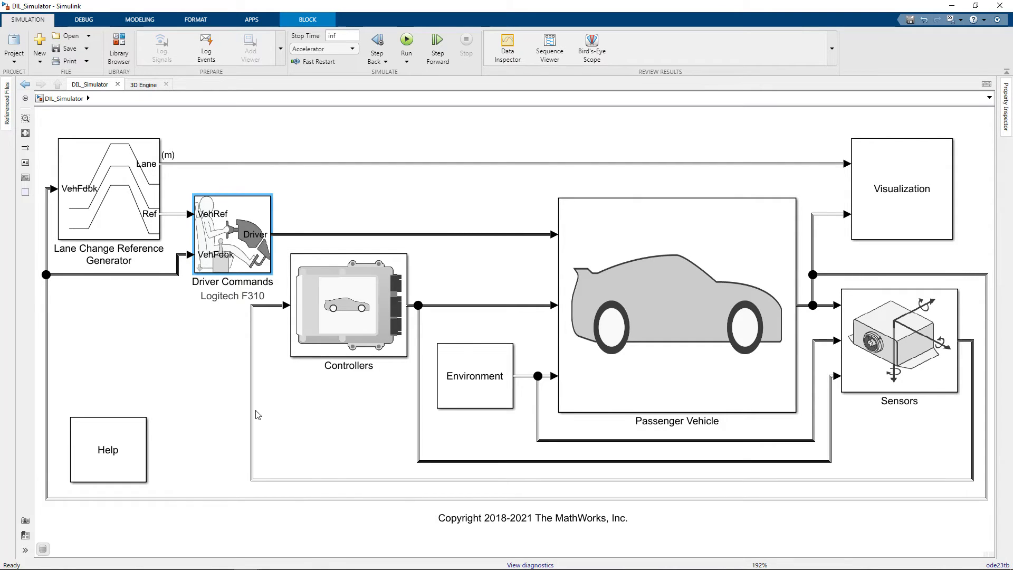
{"action": "left_click", "coordinate": [200, 270]}
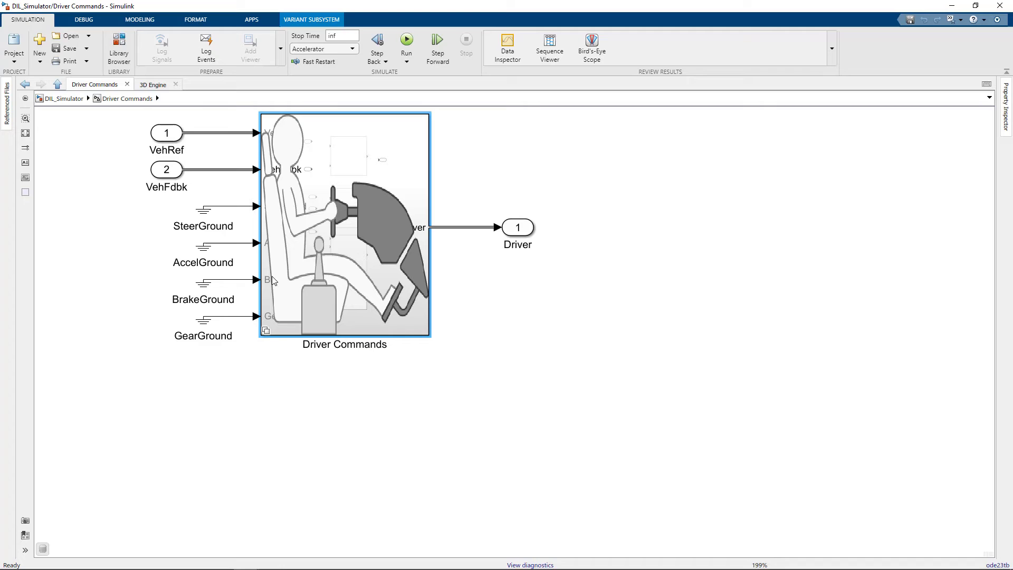
{"action": "double_click", "coordinate": [314, 279]}
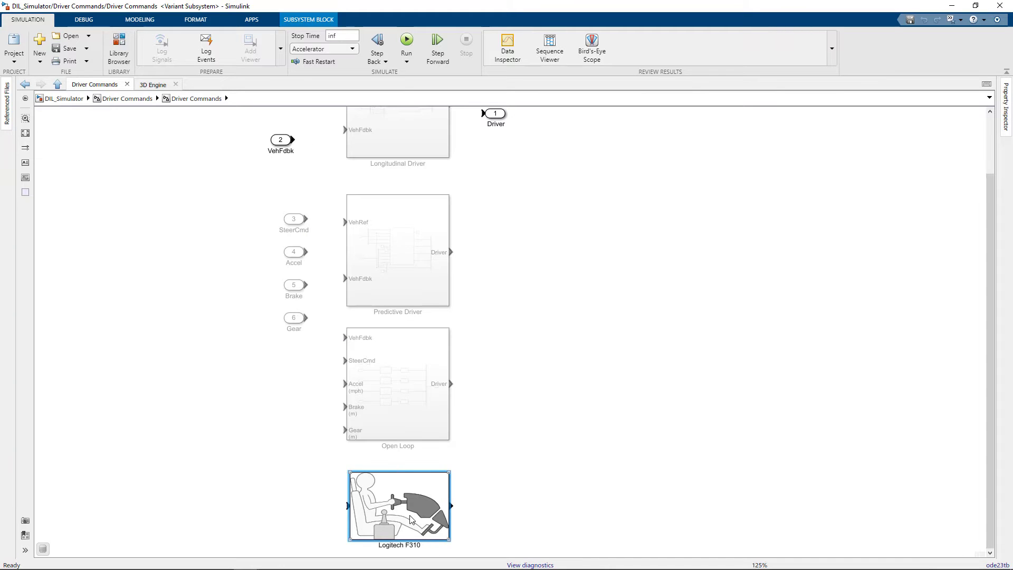
{"action": "double_click", "coordinate": [412, 518]}
{"action": "double_click", "coordinate": [147, 364]}
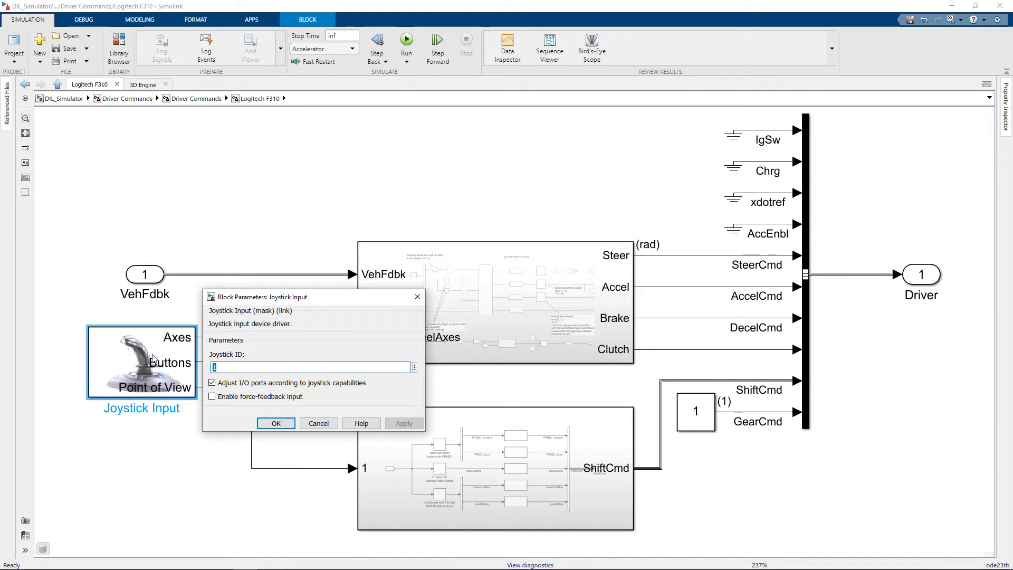
{"action": "key", "text": "Return"}
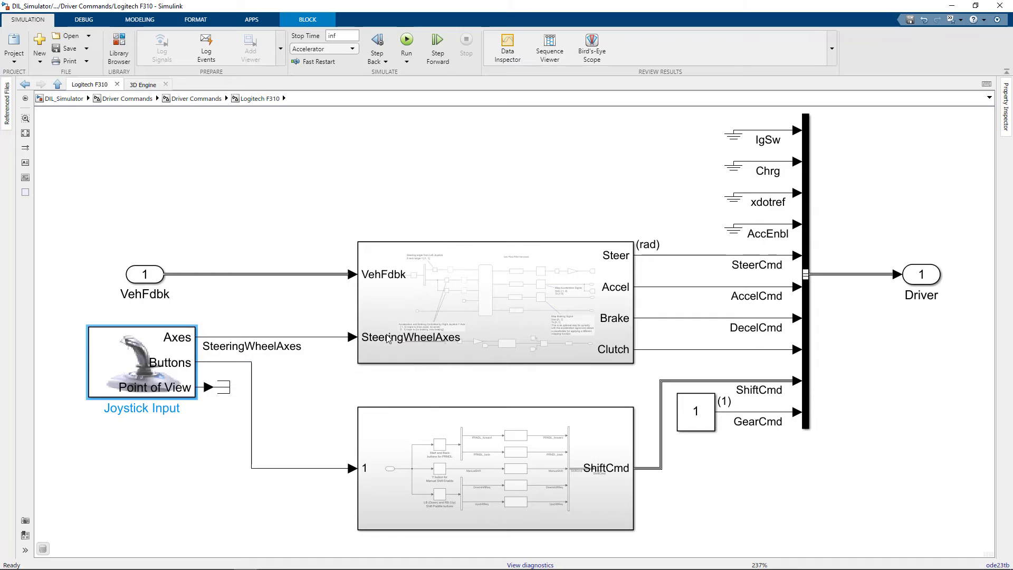
- Inspect the inner Driver Commands axis-mapping subsystem, then return to the Driver Commands variants
{"action": "double_click", "coordinate": [496, 290]}
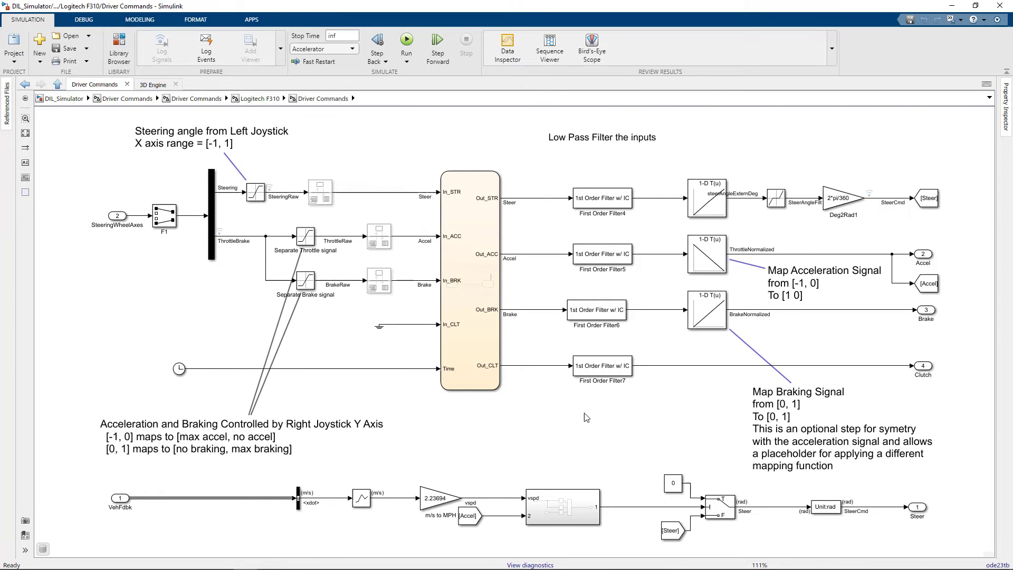
{"action": "left_click", "coordinate": [918, 255]}
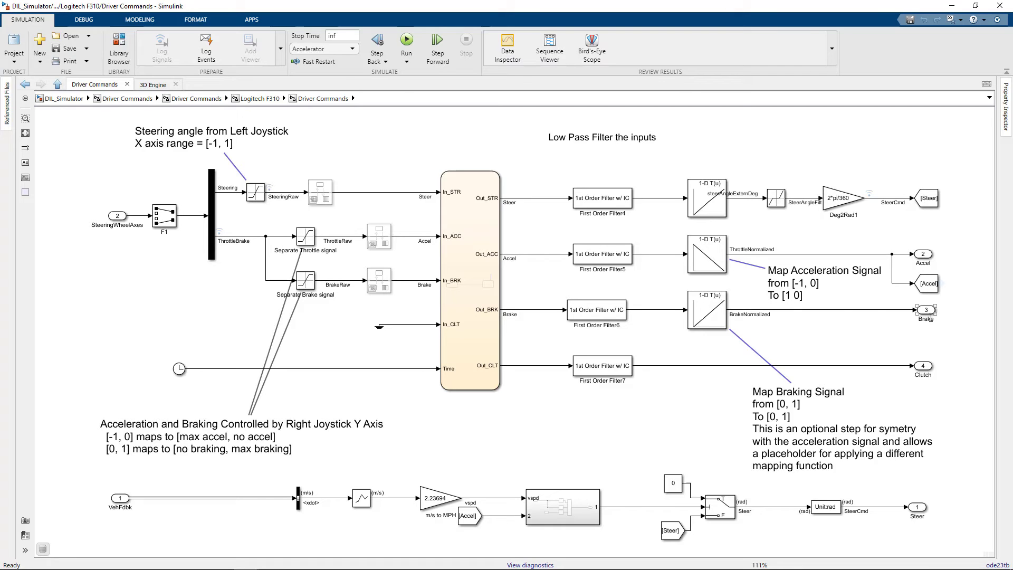
{"action": "key", "text": "Escape"}
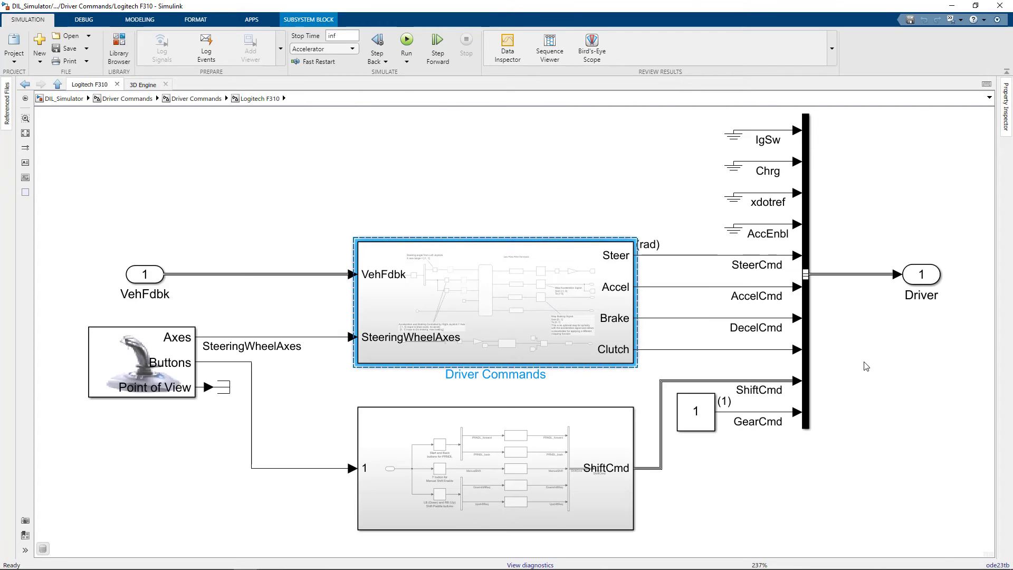
{"action": "key", "text": "Escape"}
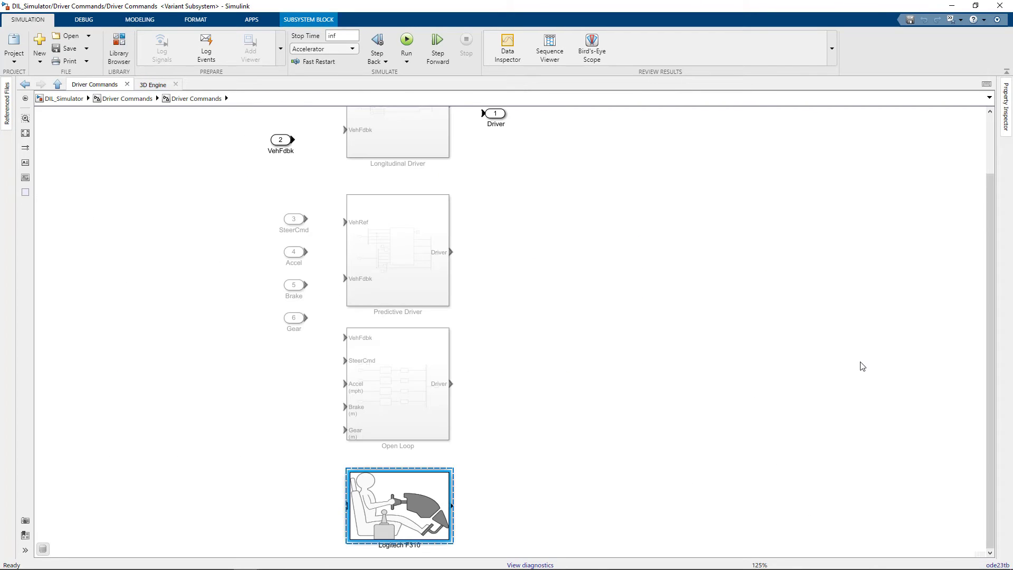
- Launch Unreal Editor from the Simulation 3D Scene Configuration block, run Simulink, and Play the level
{"action": "left_click", "coordinate": [153, 85]}
{"action": "double_click", "coordinate": [690, 218]}
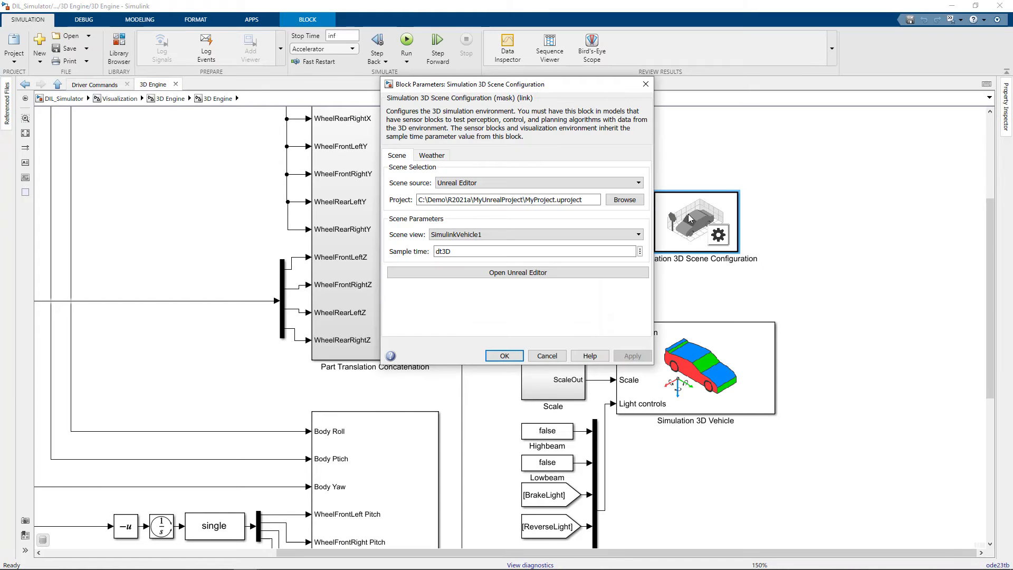
{"action": "left_click", "coordinate": [534, 275]}
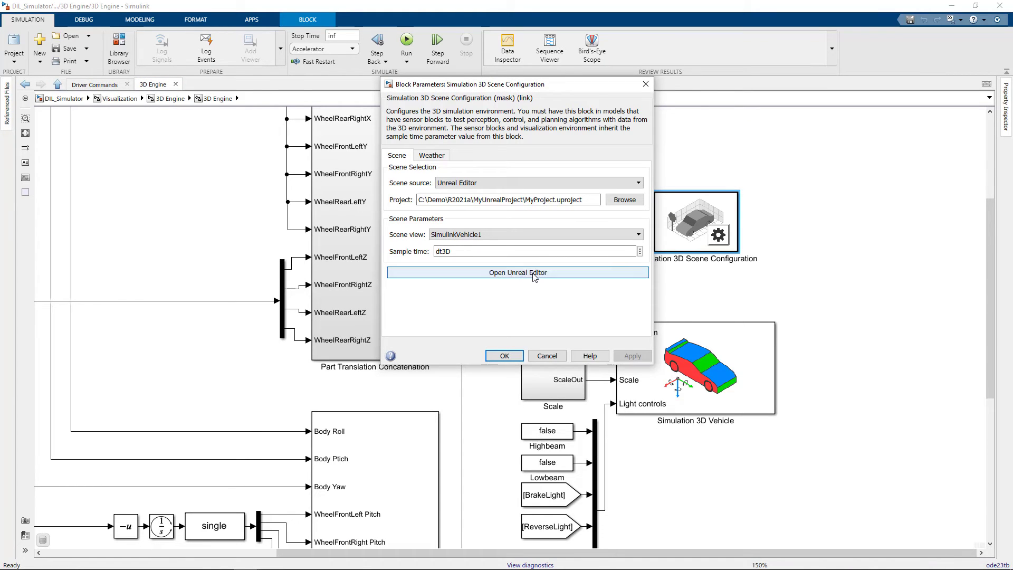
{"action": "left_click", "coordinate": [504, 355]}
{"action": "left_click", "coordinate": [409, 42]}
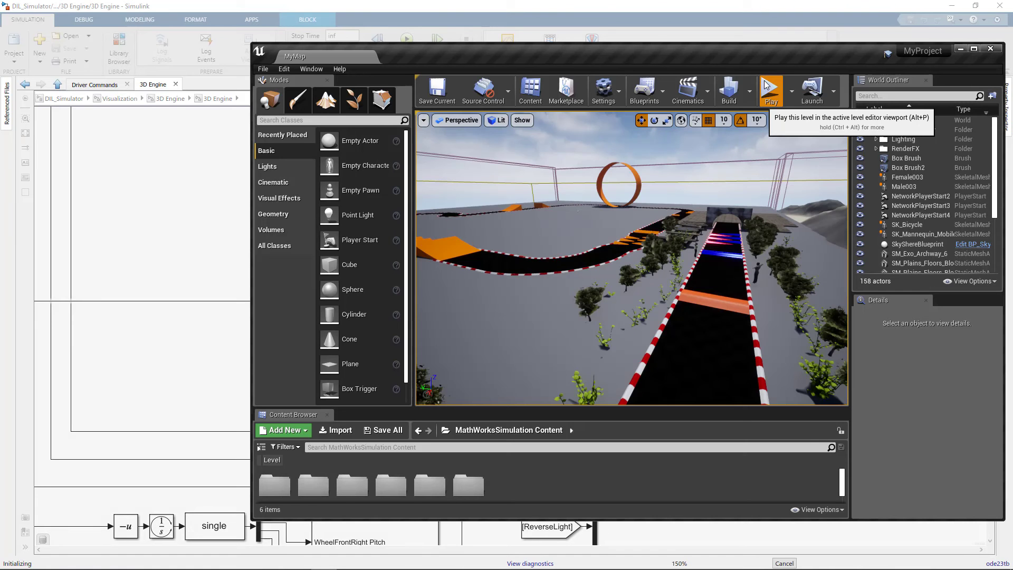
{"action": "left_click", "coordinate": [767, 87]}
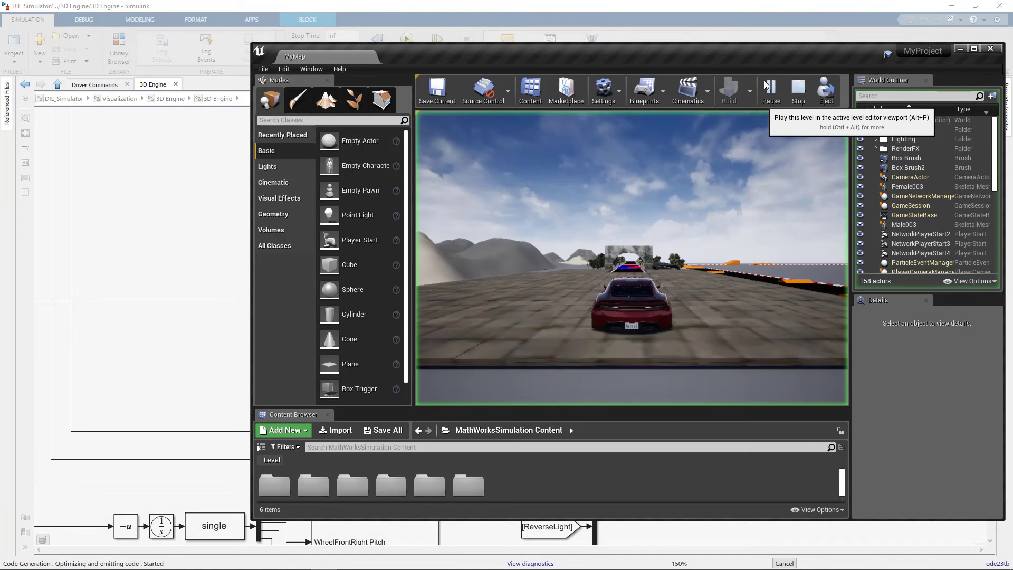